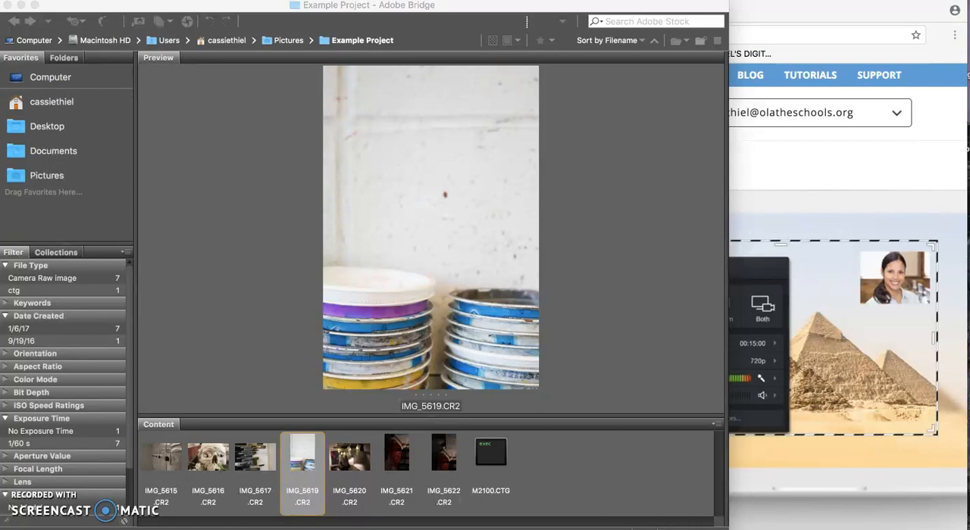
- Open the paint-bucket photo IMG_5619.CR2 in Camera Raw and shift the editing window so all its adjustment controls are in view
left_click(305, 452)
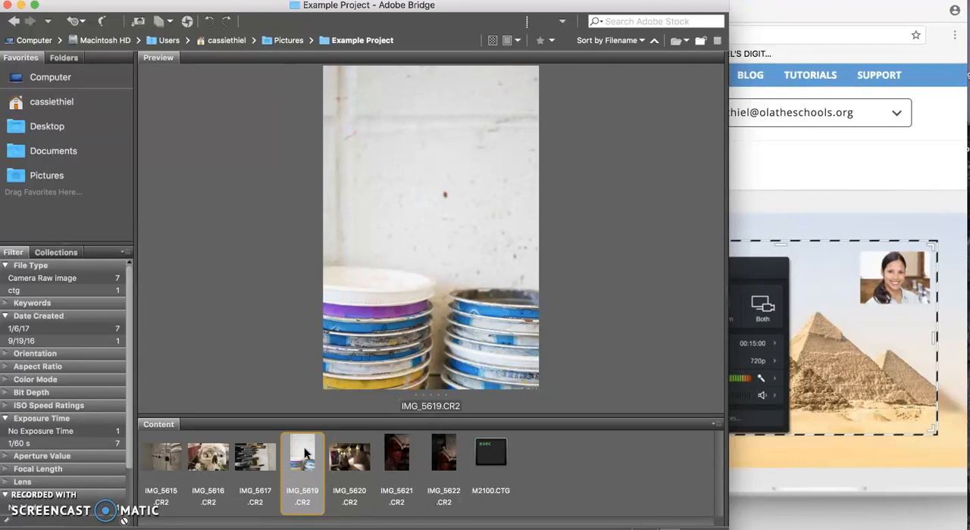
right_click(304, 451)
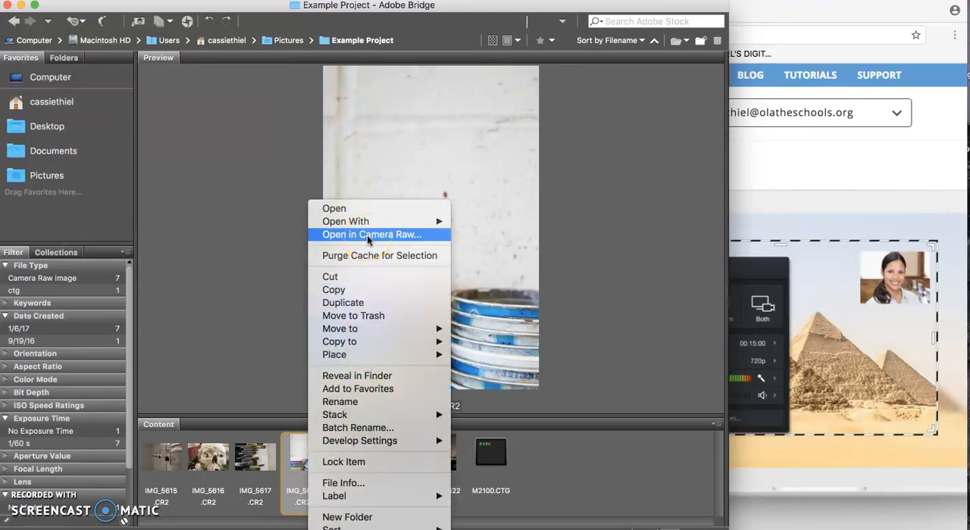
left_click(595, 447)
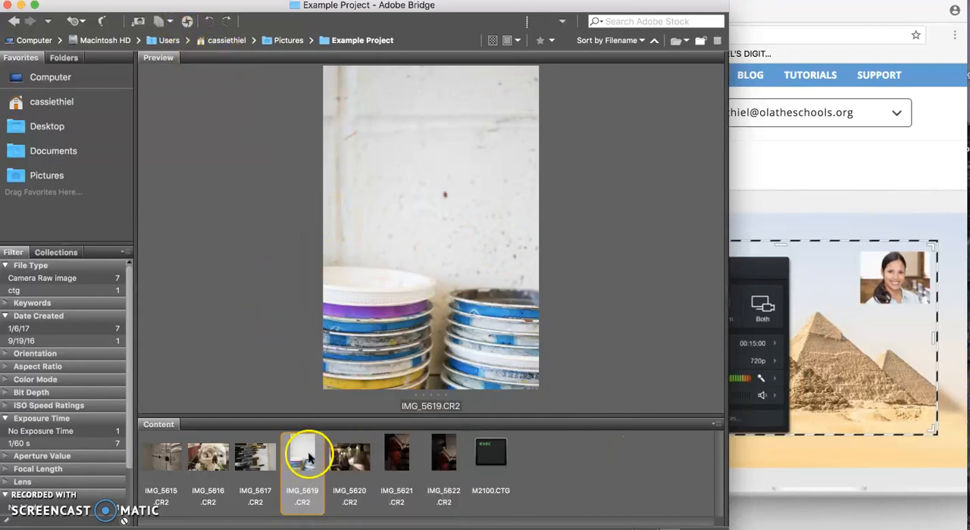
left_click(188, 22)
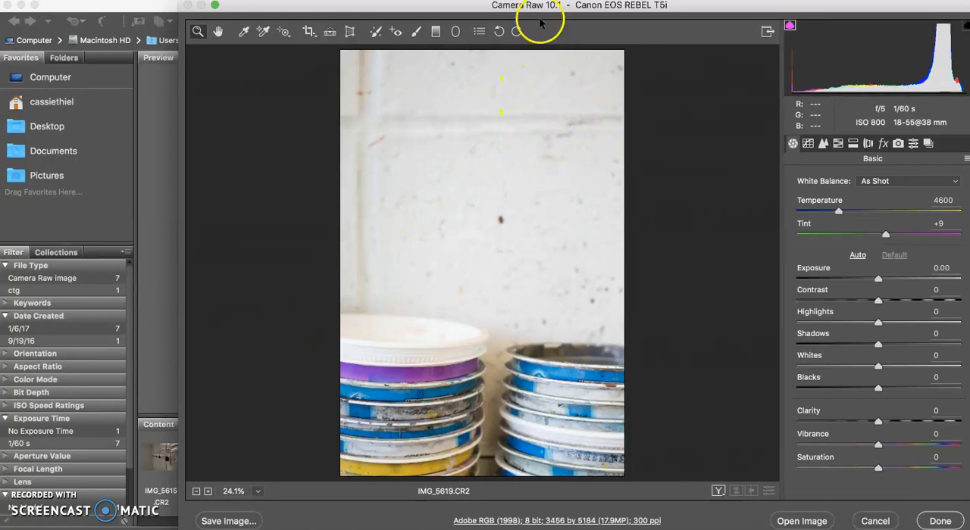
left_click_drag(539, 6, 518, 6)
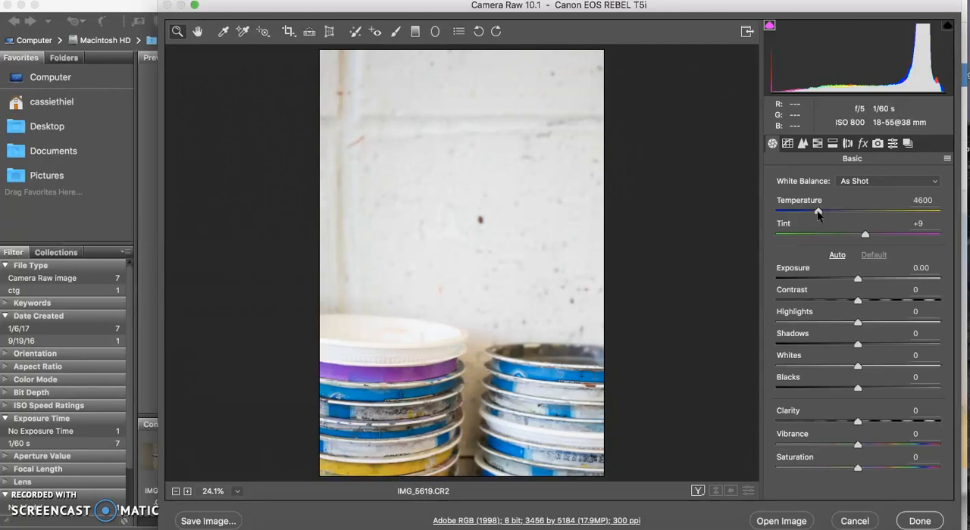
- Warm the photo to a white balance temperature of 5050 and set its exposure to +0.05
left_click_drag(818, 214, 826, 215)
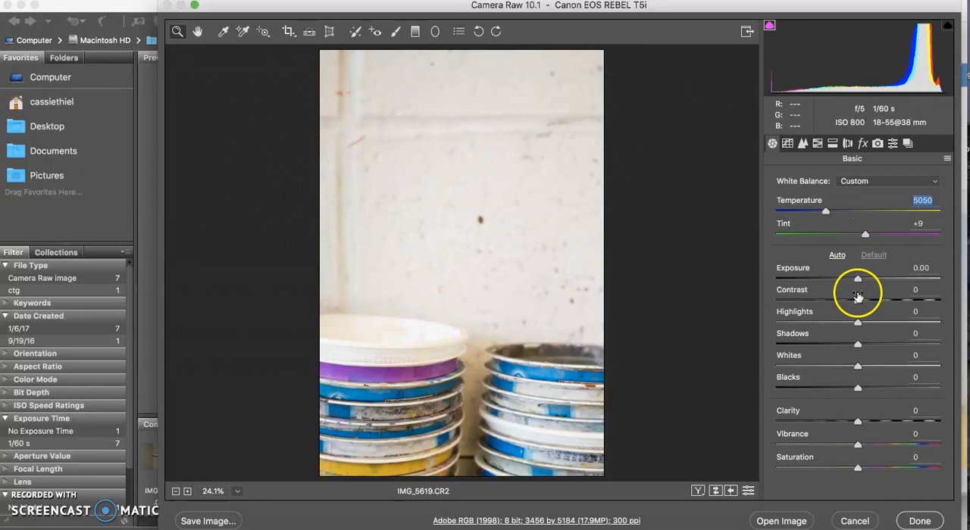
mouse_move(857, 280)
left_mouse_down()
mouse_move(866, 279)
mouse_move(847, 279)
mouse_move(858, 279)
left_mouse_up()
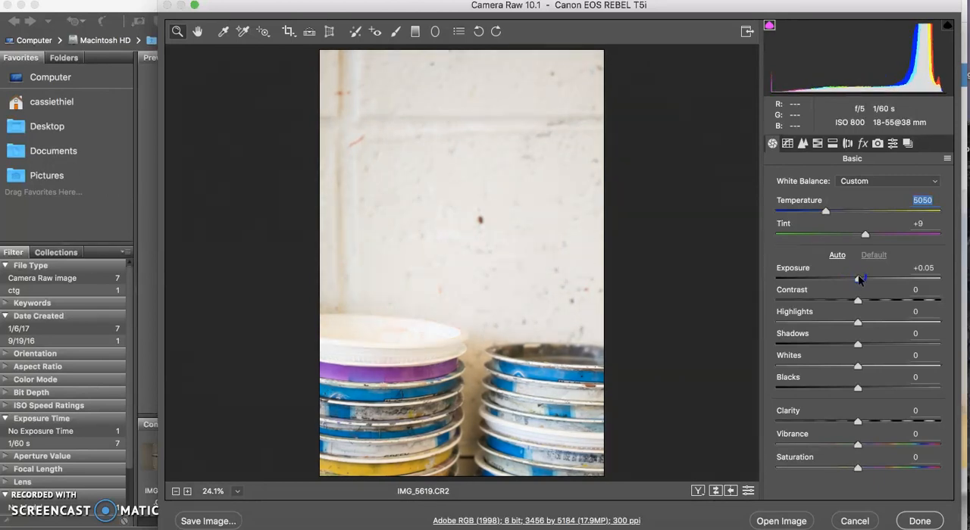
left_click(860, 281)
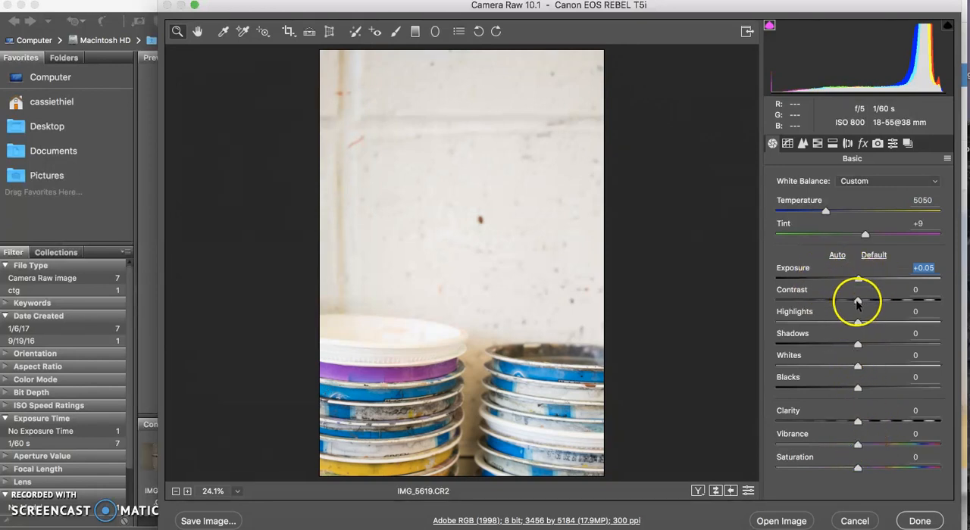
mouse_move(857, 322)
left_mouse_down()
mouse_move(884, 323)
mouse_move(822, 323)
mouse_move(858, 323)
left_mouse_up()
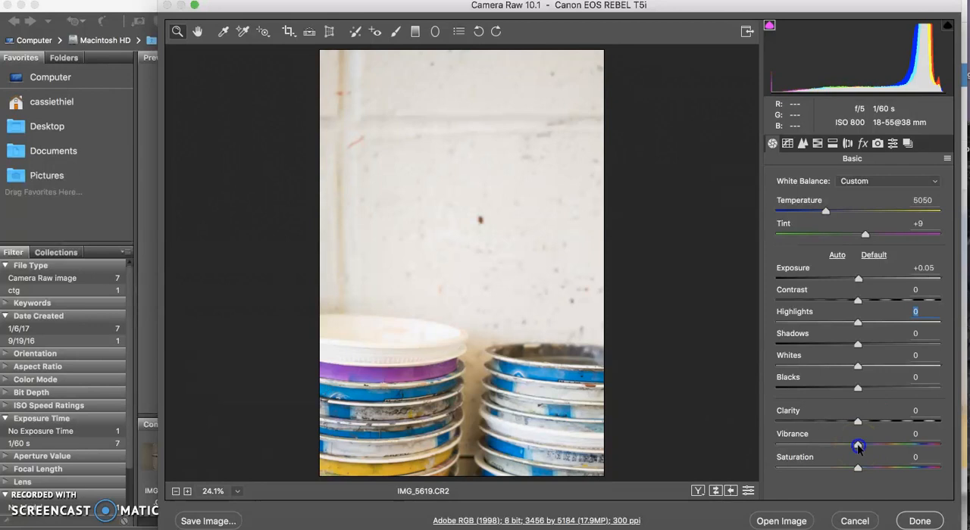
- Try a strong vibrance boost of +74 on the photo, then settle on a vibrance of +7
left_click_drag(858, 447, 920, 447)
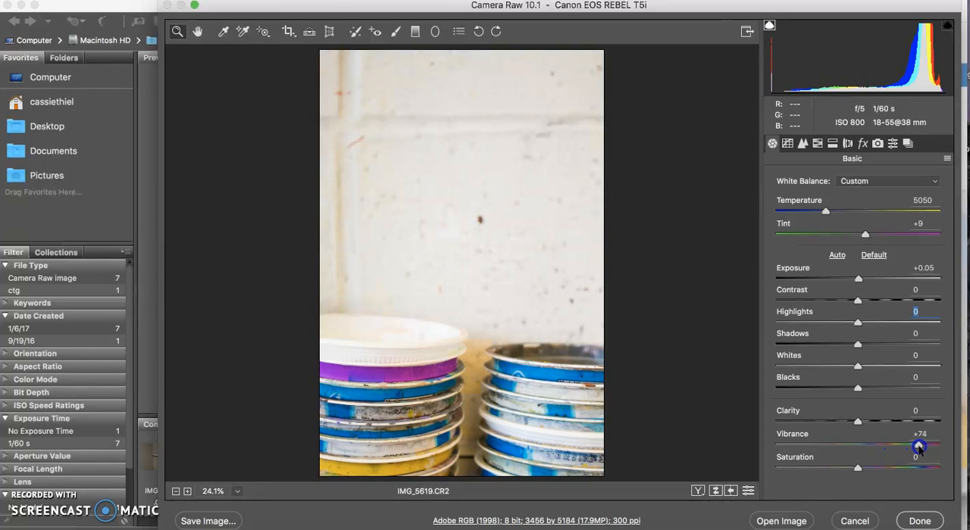
left_click_drag(919, 447, 865, 448)
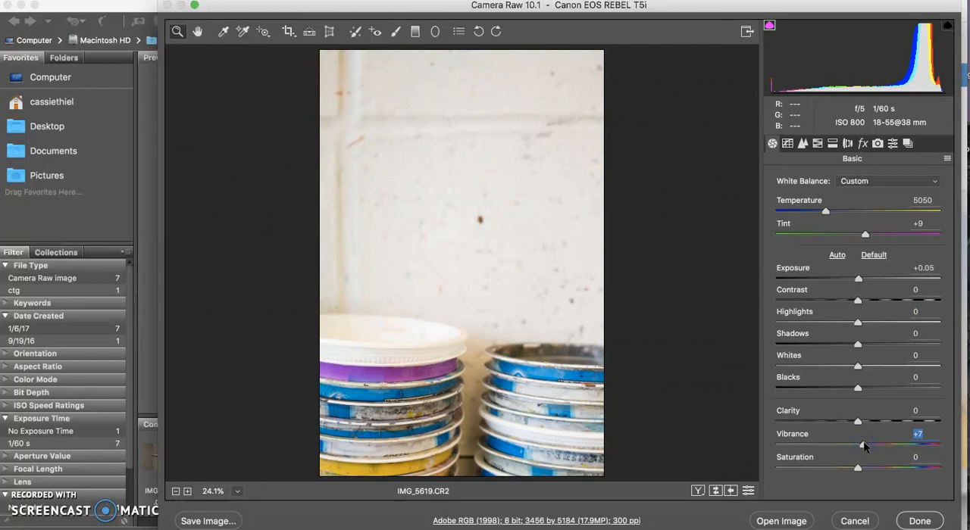
left_click(858, 469)
mouse_move(857, 468)
left_mouse_down()
mouse_move(918, 462)
mouse_move(773, 472)
mouse_move(858, 467)
left_mouse_up()
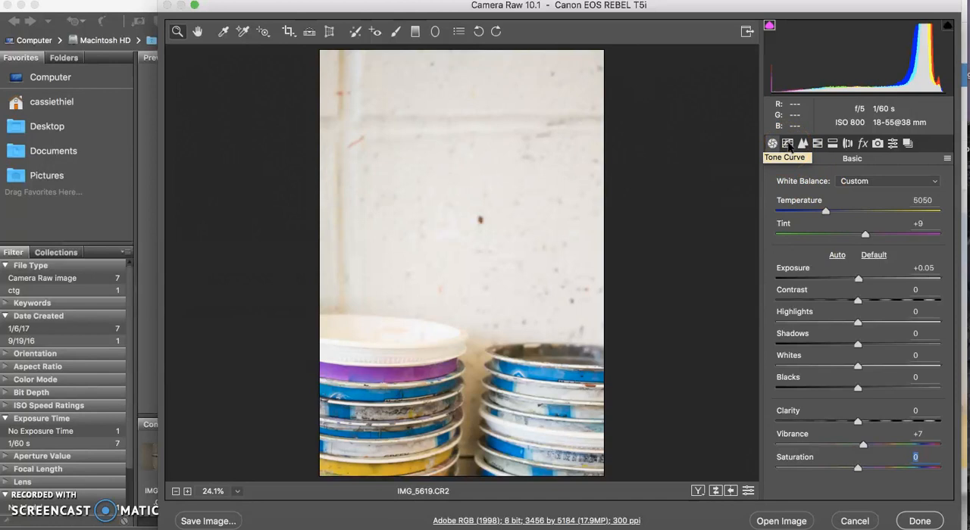
- Shape the RGB point tone curve with a midtone point at input 116, output 136 and a shadow point at input 67, output 71
left_click(788, 143)
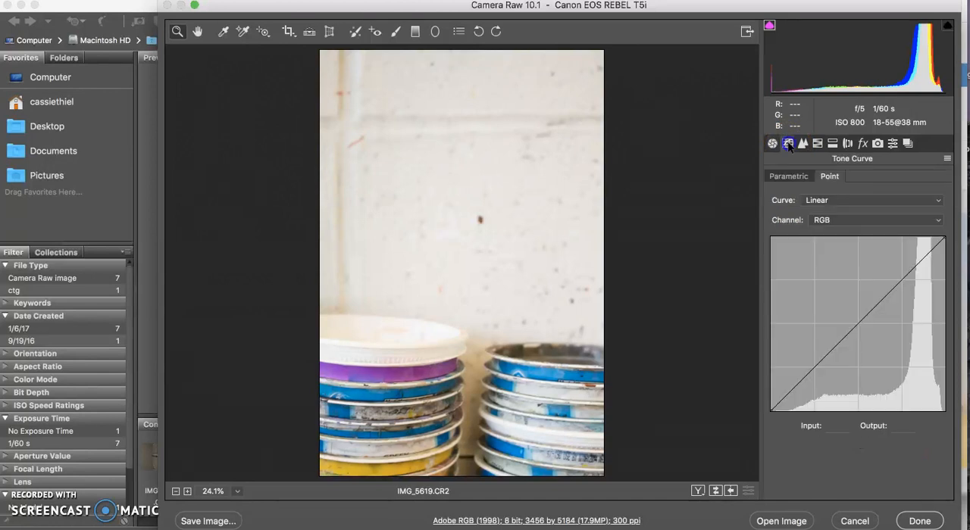
left_click(857, 324)
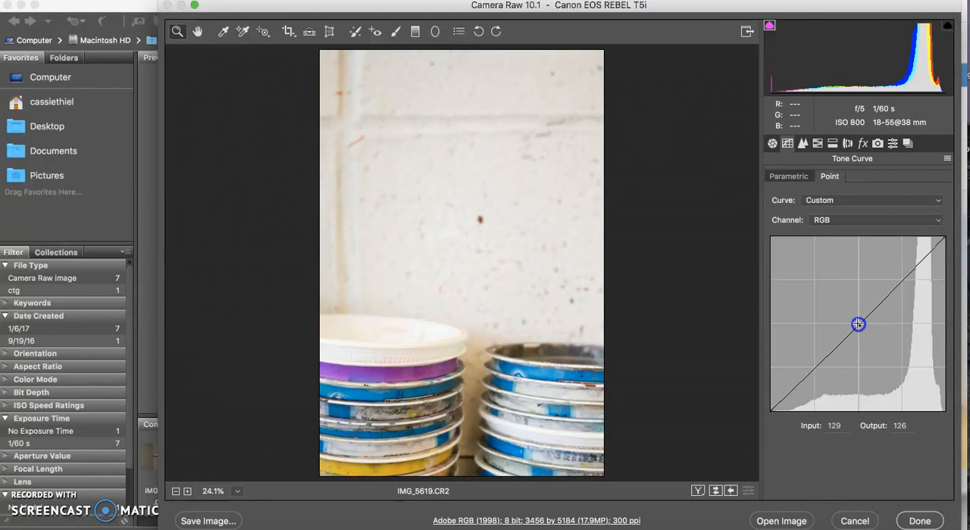
left_click_drag(857, 323, 850, 319)
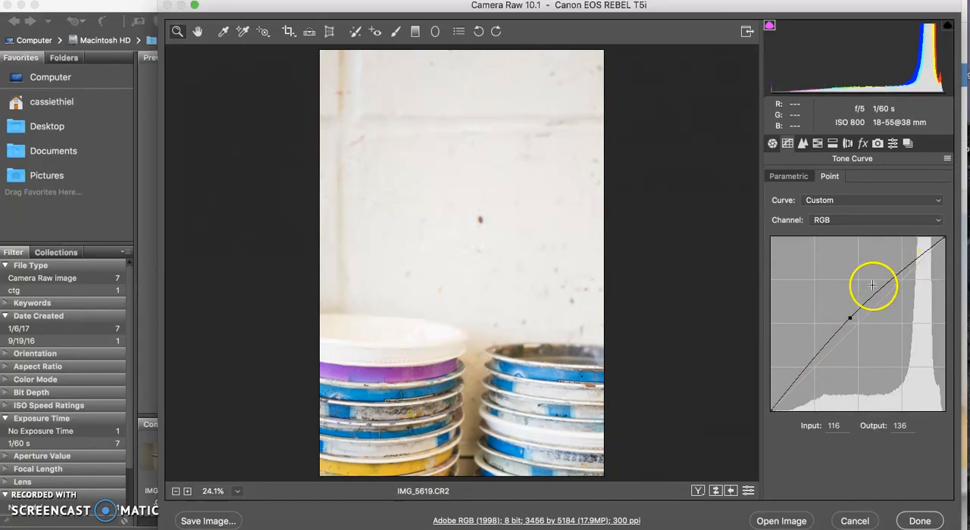
left_click_drag(812, 361, 817, 365)
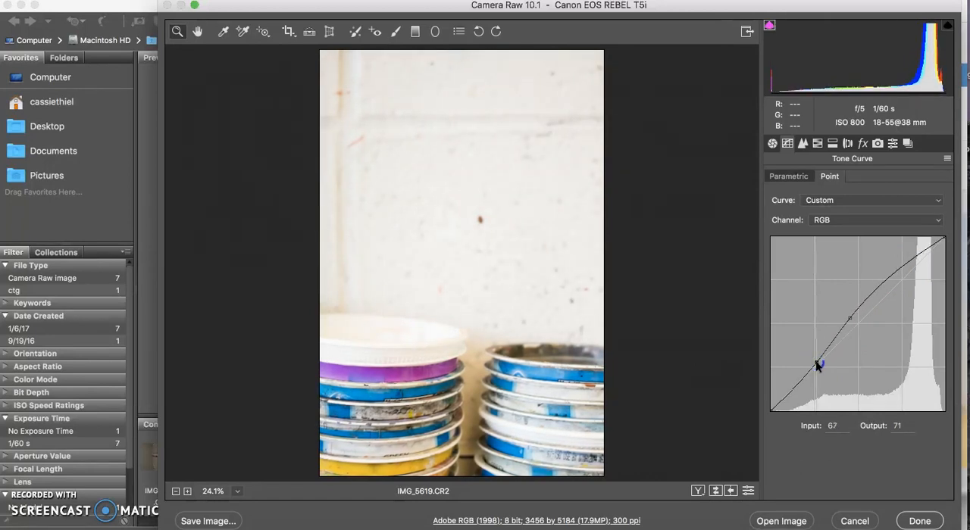
left_click(816, 364)
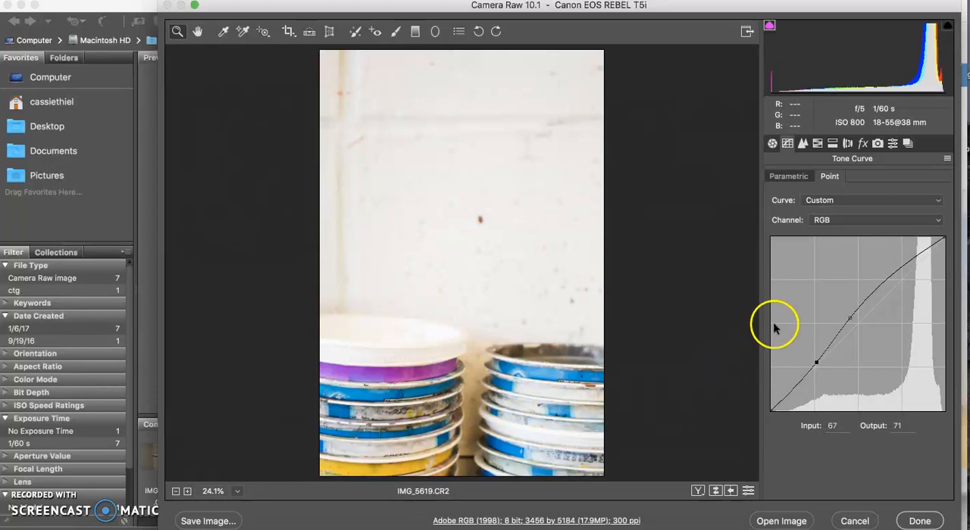
- Set the photo's sharpening amount to 38
left_click(804, 147)
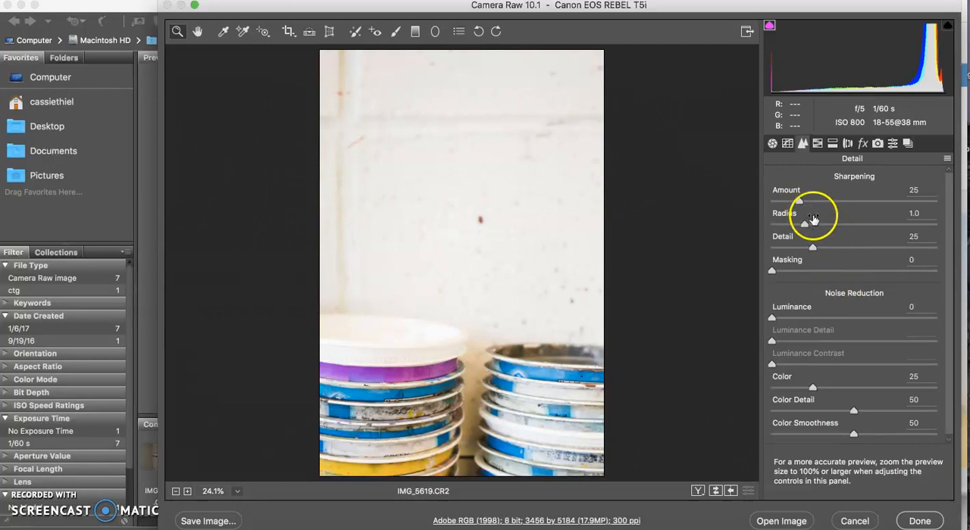
left_click_drag(799, 201, 813, 203)
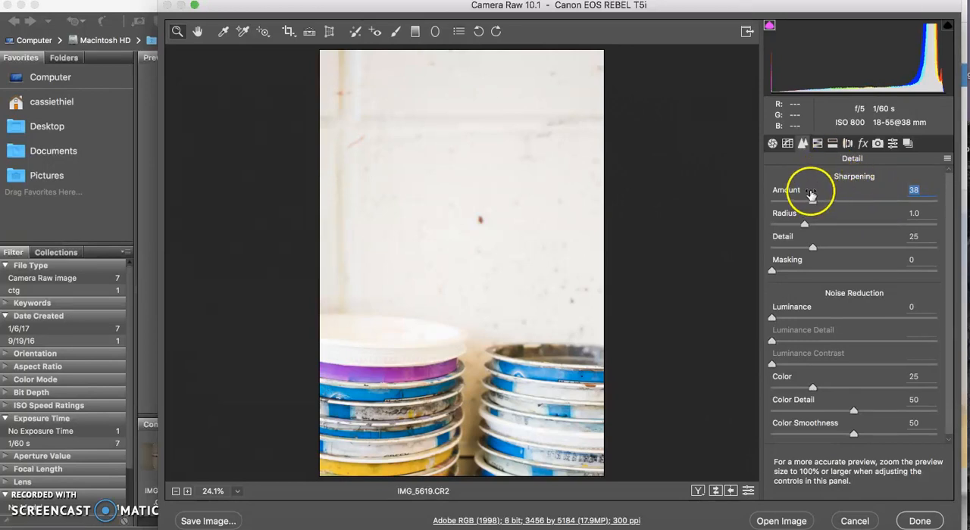
- Reduce the HSL saturation of the yellows to -45, the greens to -32 and the purples to -1
left_click(817, 144)
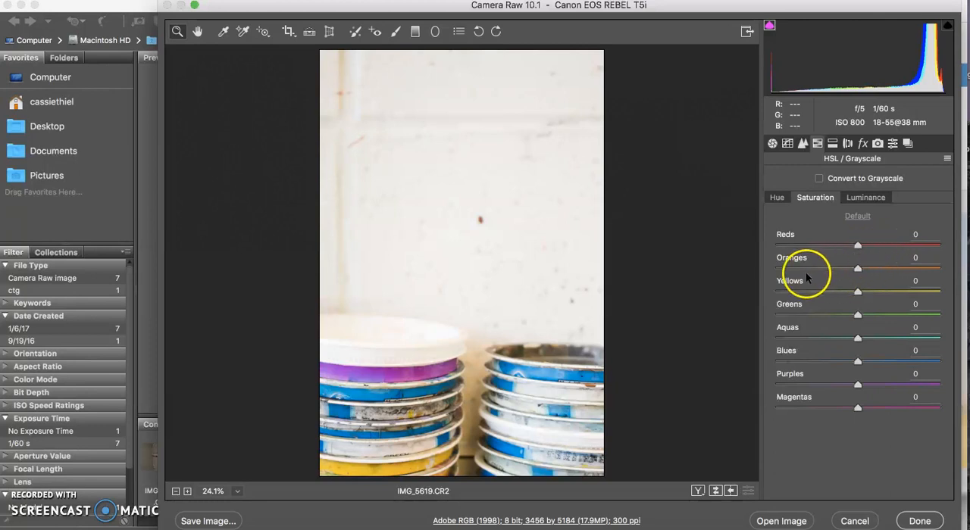
left_click_drag(858, 293, 832, 316)
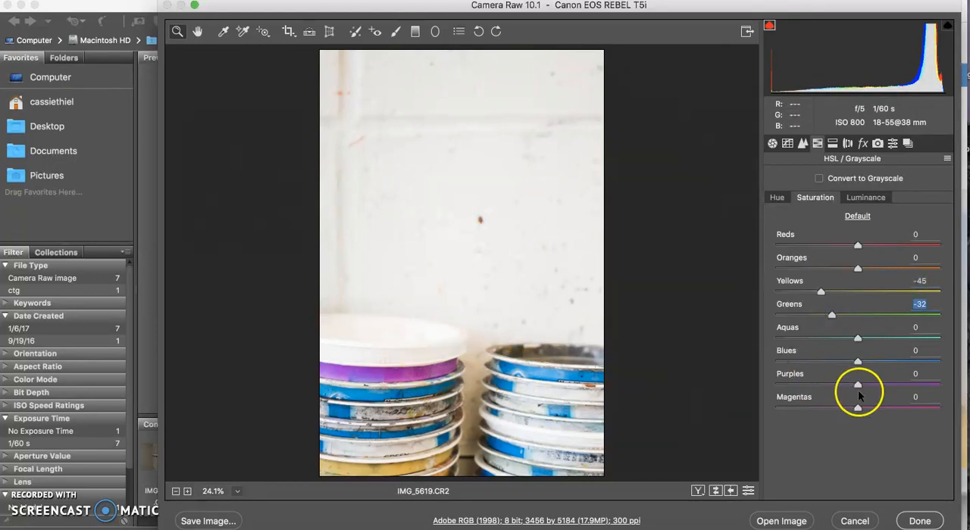
mouse_move(858, 385)
left_mouse_down()
mouse_move(938, 388)
mouse_move(797, 386)
mouse_move(857, 385)
left_mouse_up()
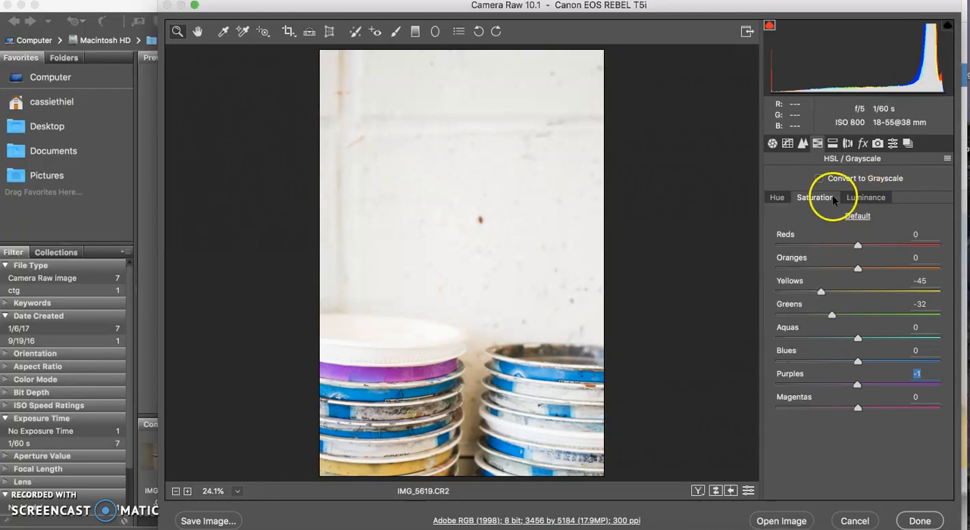
- Try darkening the blues slightly through their HSL luminance and return the value to 0
left_click(776, 199)
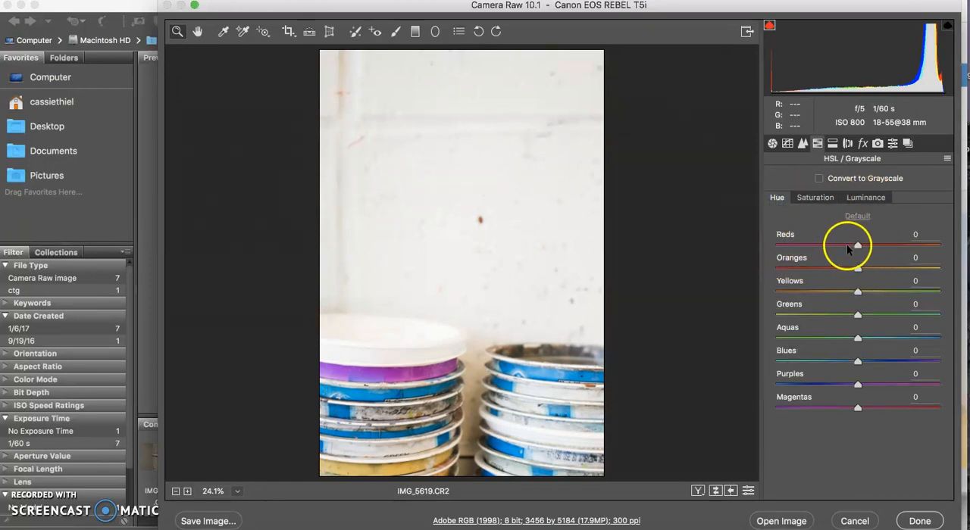
left_click(868, 198)
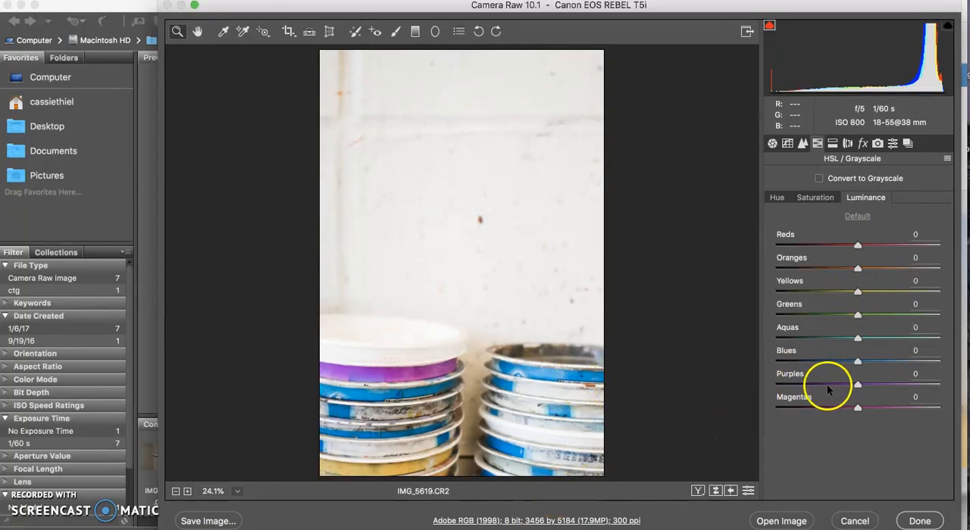
mouse_move(857, 364)
left_mouse_down()
mouse_move(896, 363)
mouse_move(856, 363)
left_mouse_up()
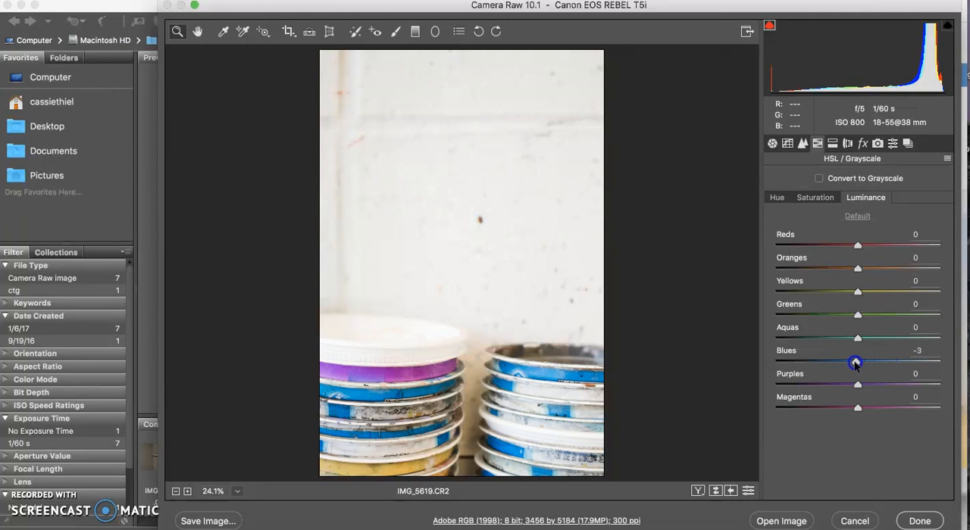
left_click_drag(858, 365, 858, 363)
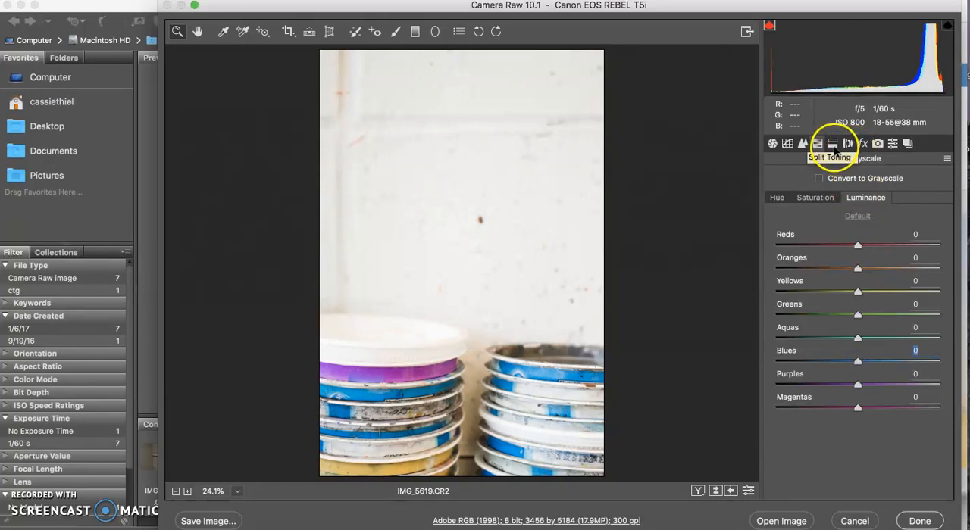
- Apply a manual lens-correction vignette to the photo, trying -100 and settling on an amount of -19
left_click(832, 144)
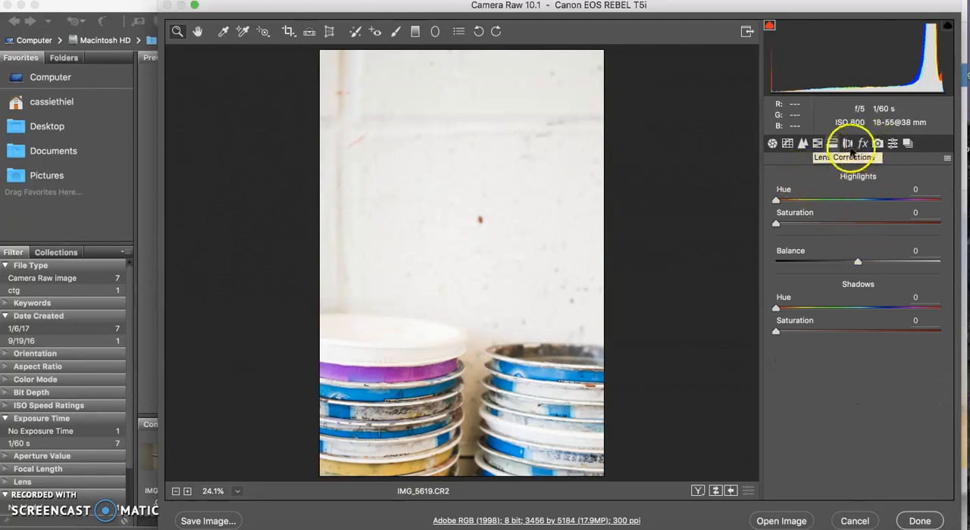
left_click(847, 144)
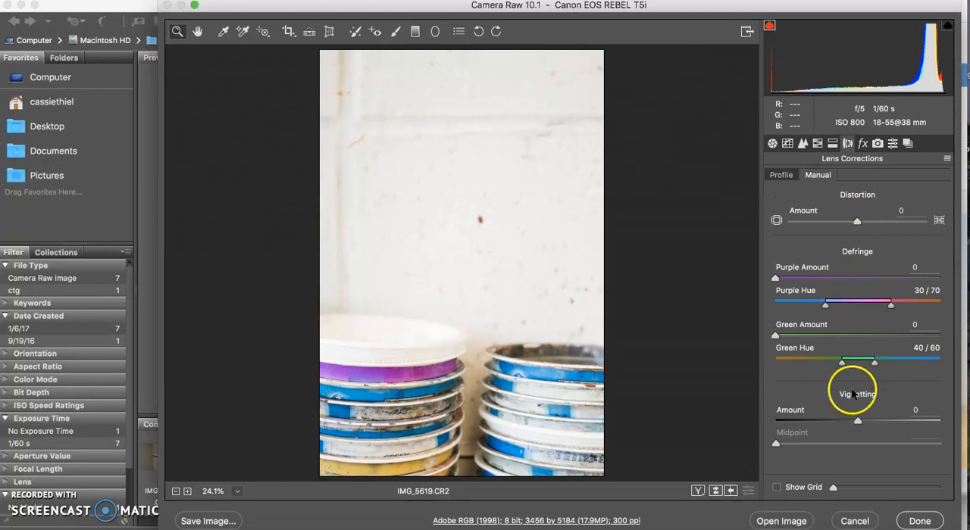
left_click_drag(858, 420, 771, 421)
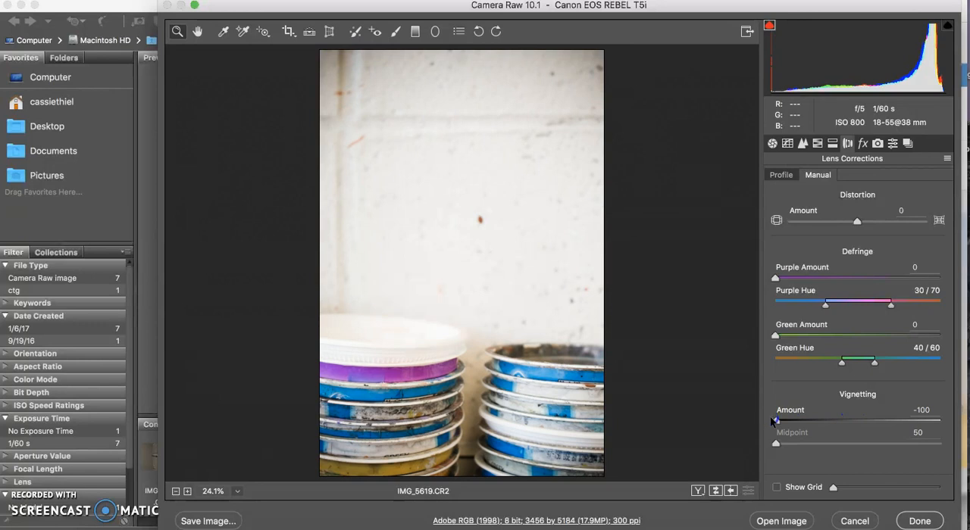
left_click_drag(773, 419, 842, 418)
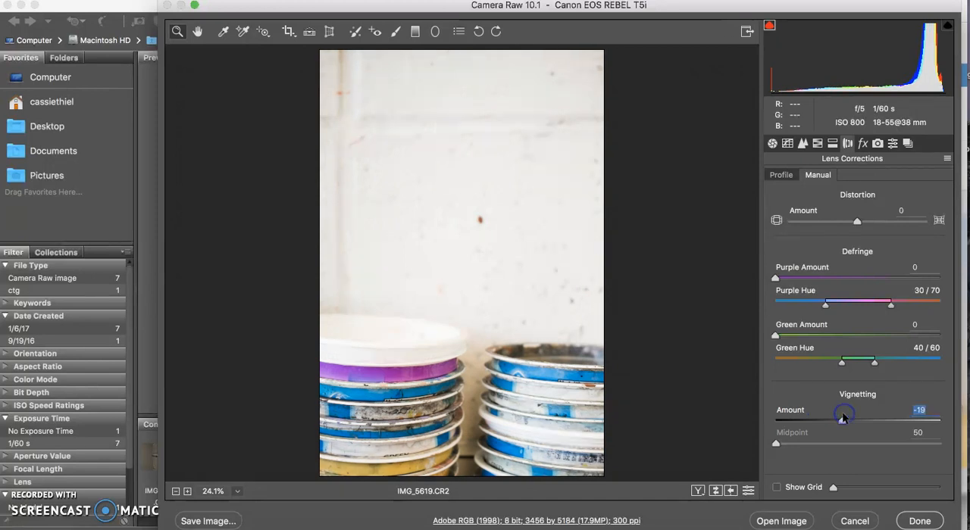
left_click(862, 145)
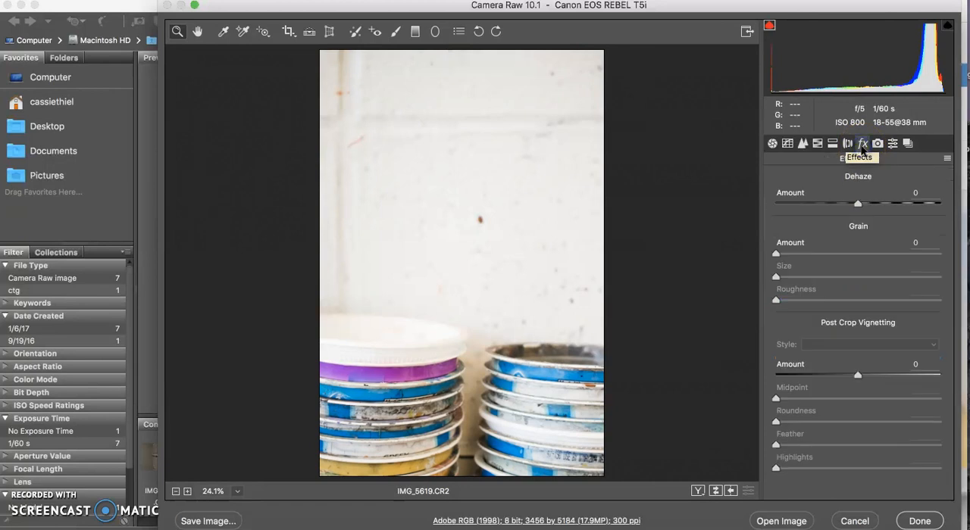
left_click(879, 145)
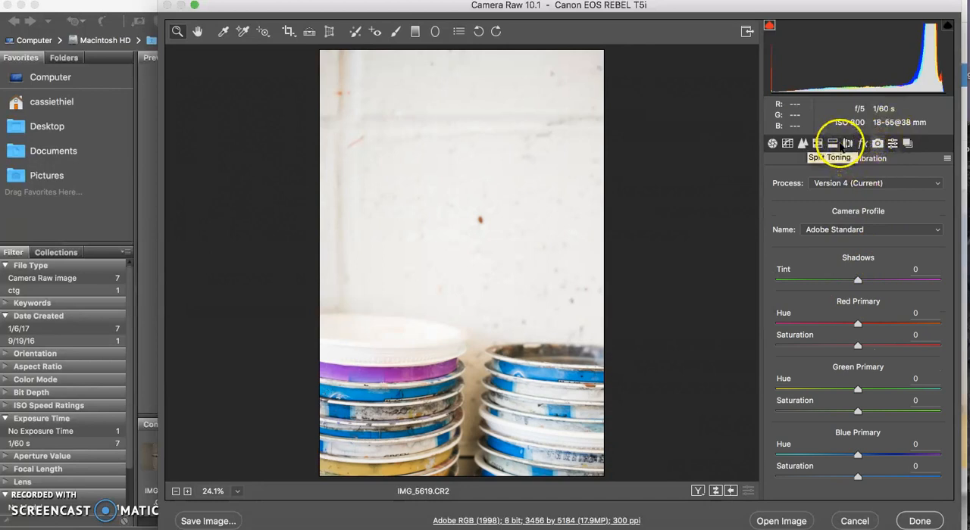
left_click(772, 144)
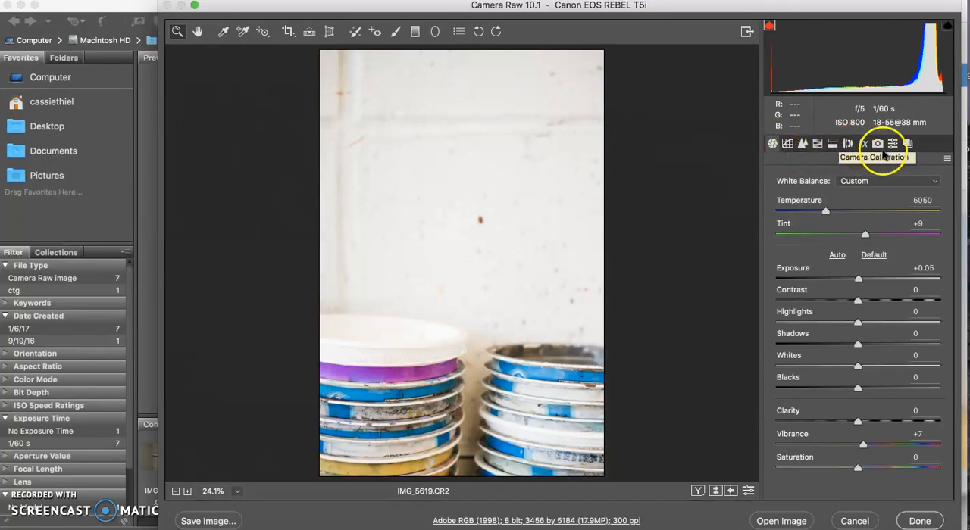
- Convert the photo to grayscale in the HSL settings
left_click(819, 147)
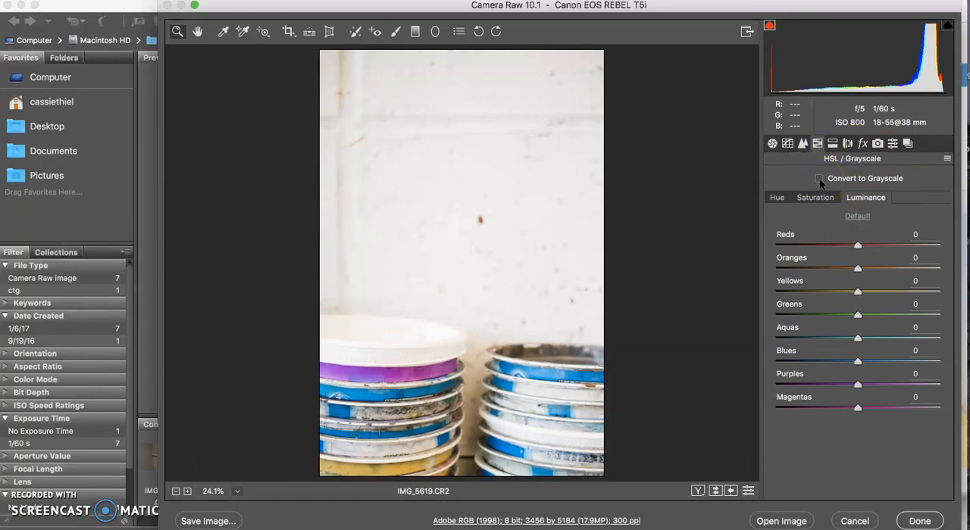
left_click(820, 178)
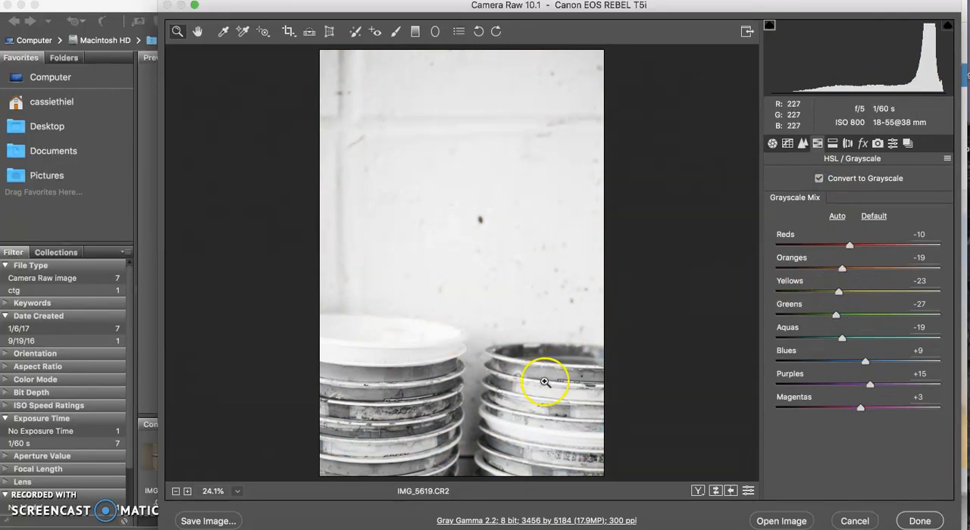
- Turn off the photo's grayscale conversion and open the save options for exporting the image
left_click(819, 179)
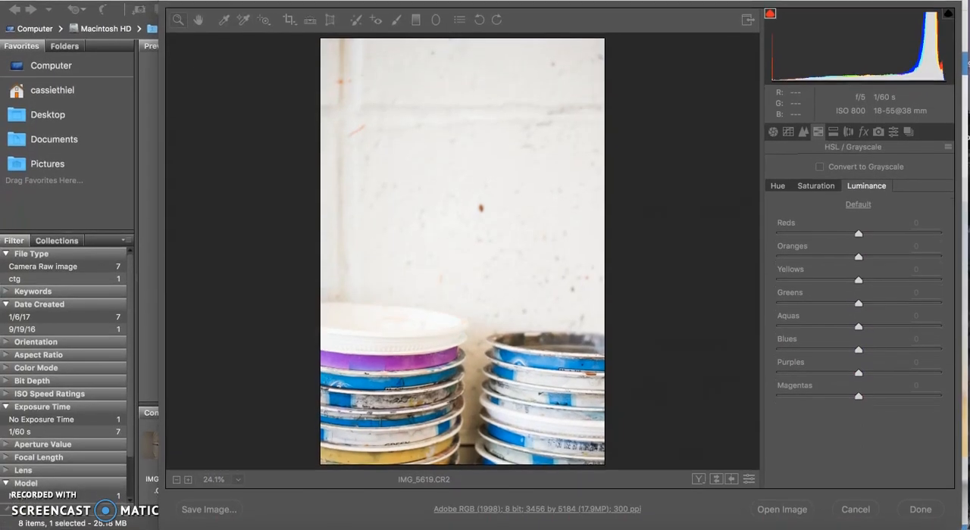
left_click(266, 507)
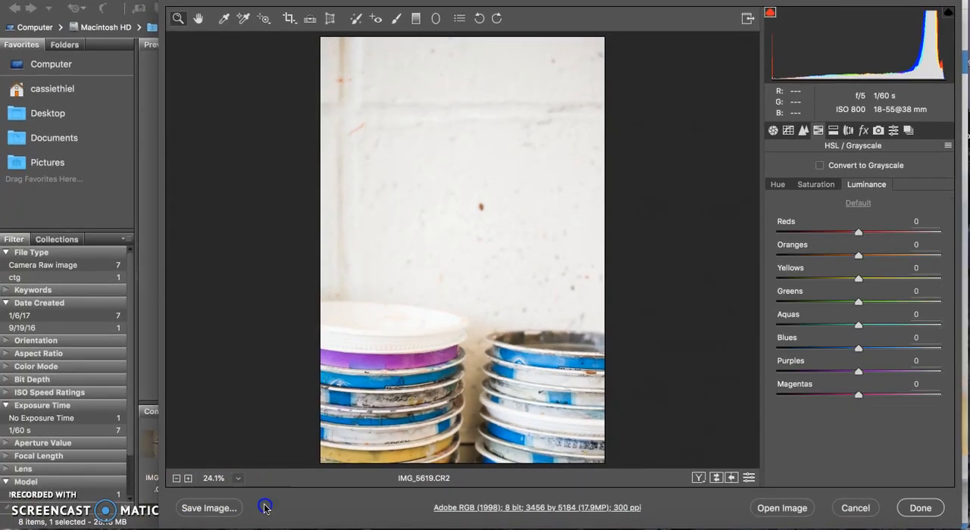
left_click(220, 510)
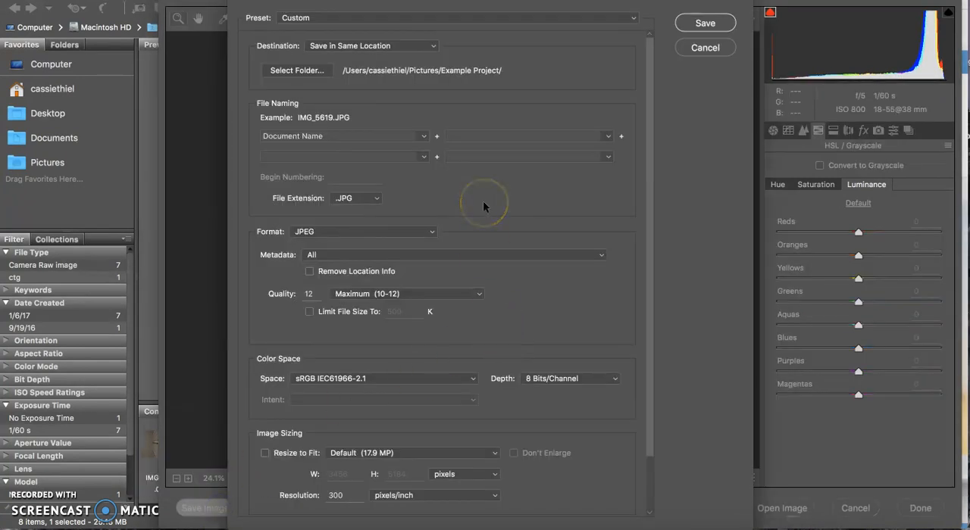
- Append "edit" to the document name in the file naming and set the JPEG quality to 10
left_click(453, 133)
left_click(461, 135)
type("edit")
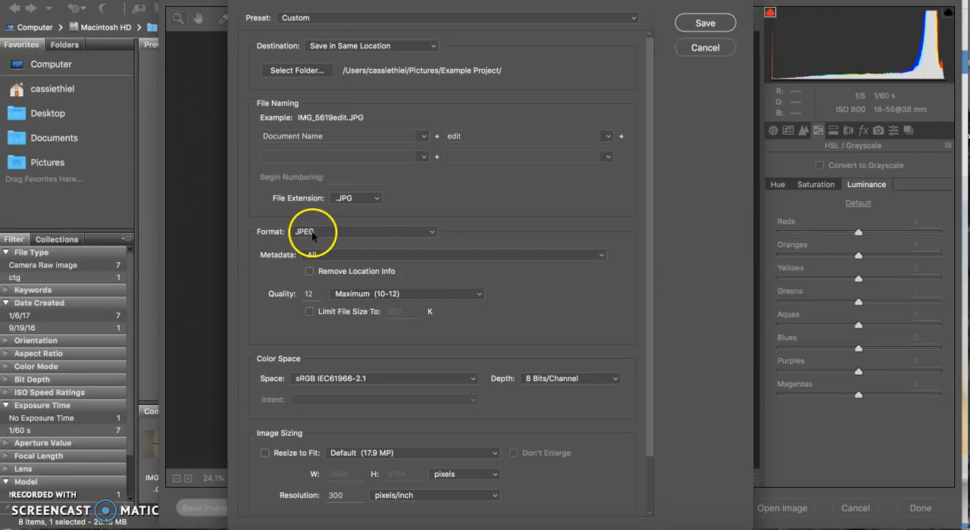
double_click(312, 296)
type("10")
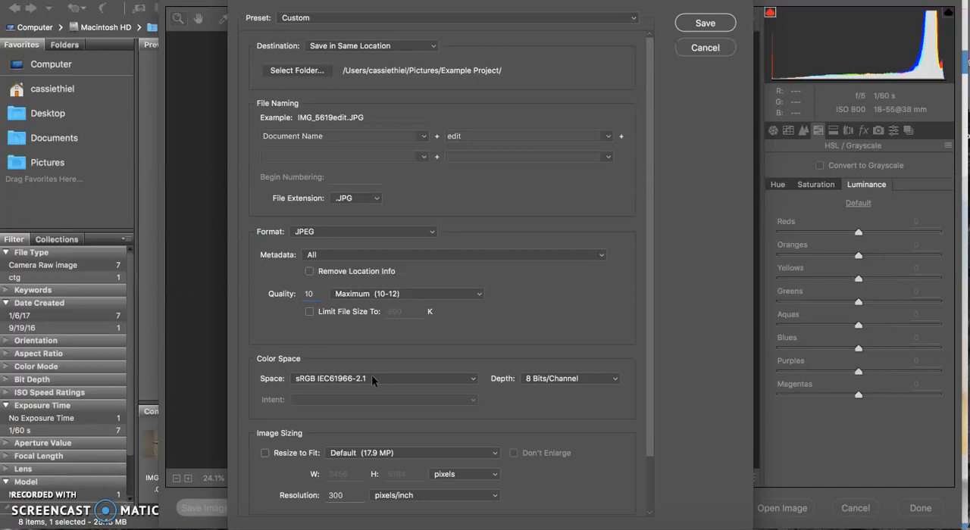
- Save the JPEG copy at a resolution of 200 pixels/inch and exit Camera Raw by cancelling the raw adjustments
left_click(343, 495)
key("BackSpace")
key("BackSpace")
key("BackSpace")
type("200")
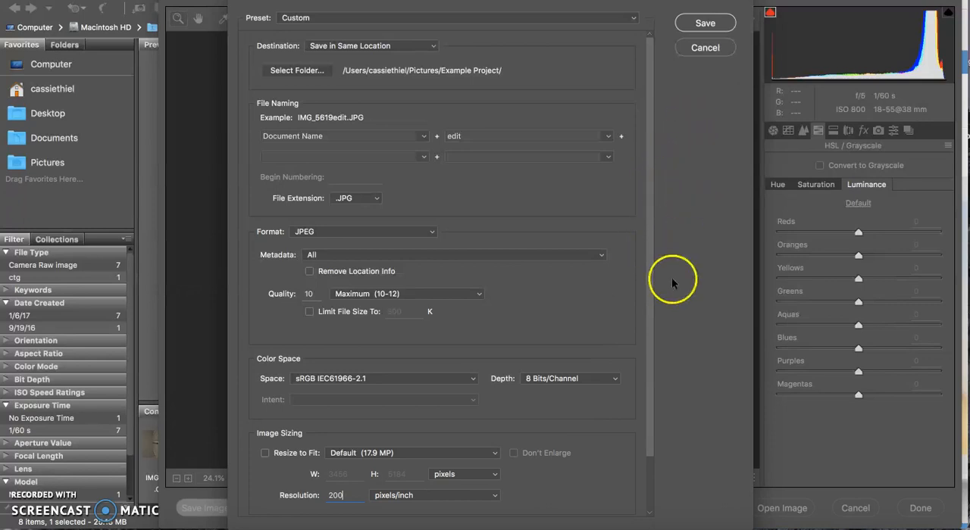
left_click(704, 23)
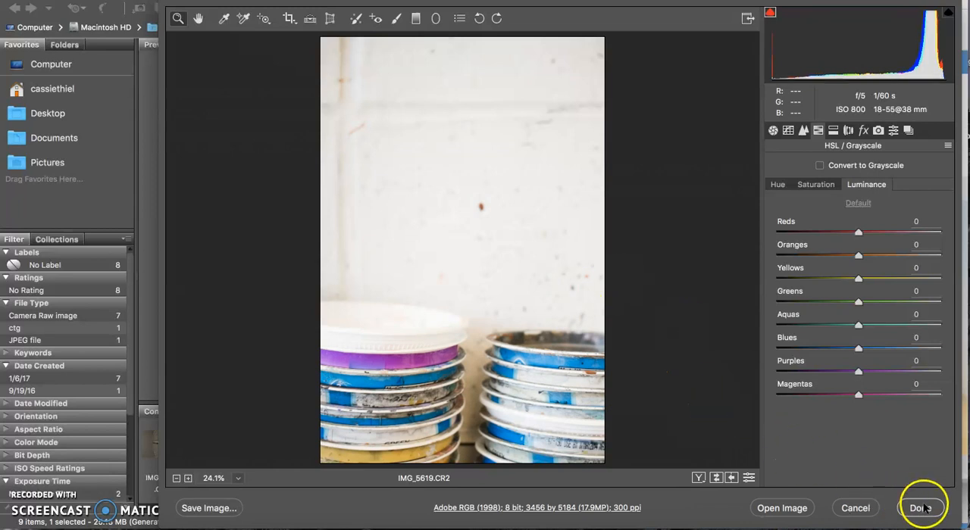
left_click(858, 510)
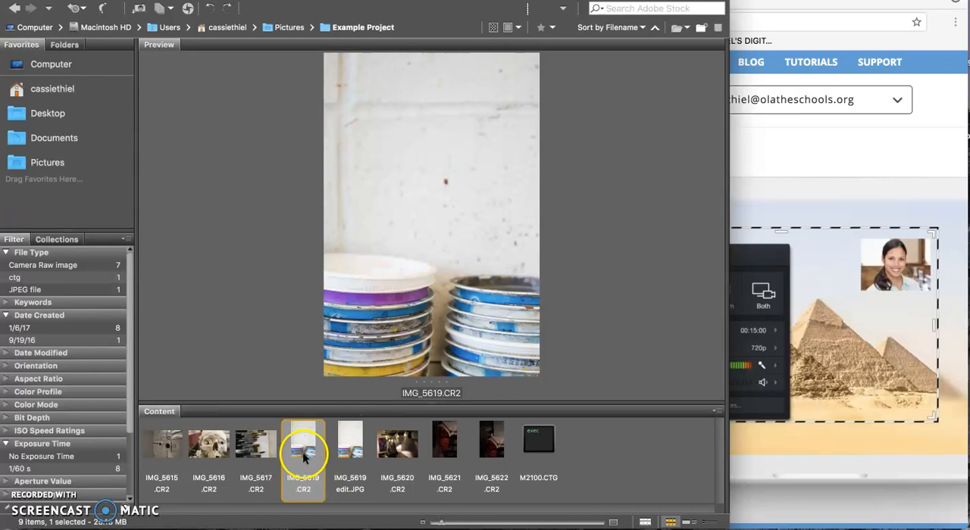
- Compare the previews of the exported IMG_5619edit.JPG and the original IMG_5619.CR2 by switching between them
left_click(331, 451)
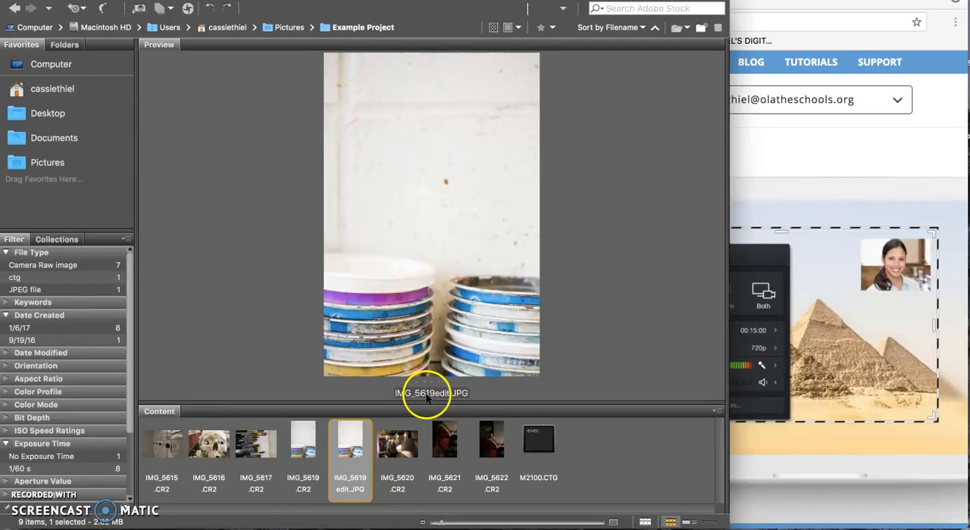
left_click(311, 436)
key("Right")
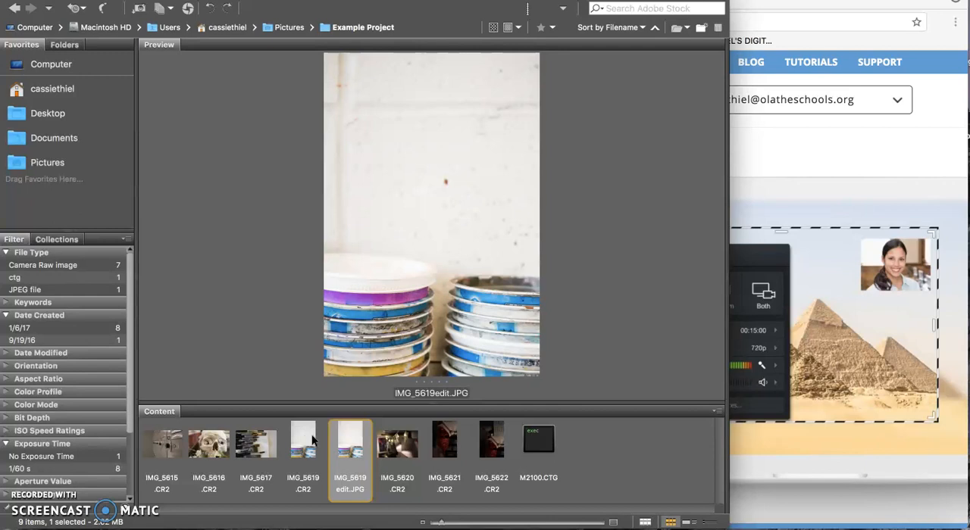
left_click(309, 438)
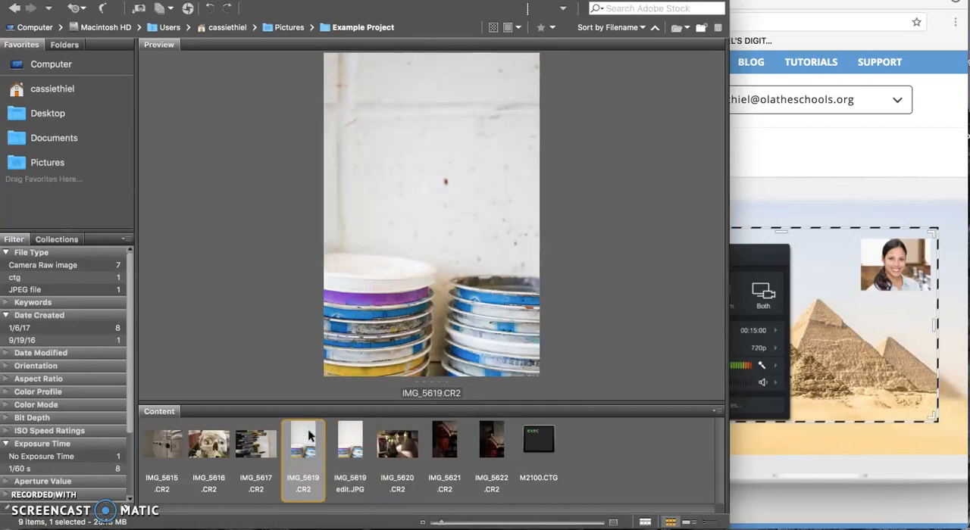
left_click(349, 444)
left_click(314, 441)
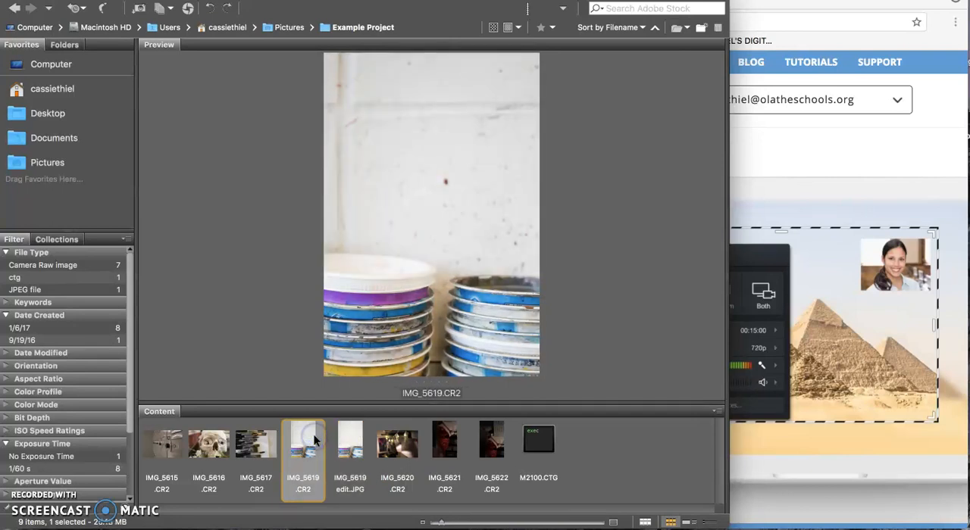